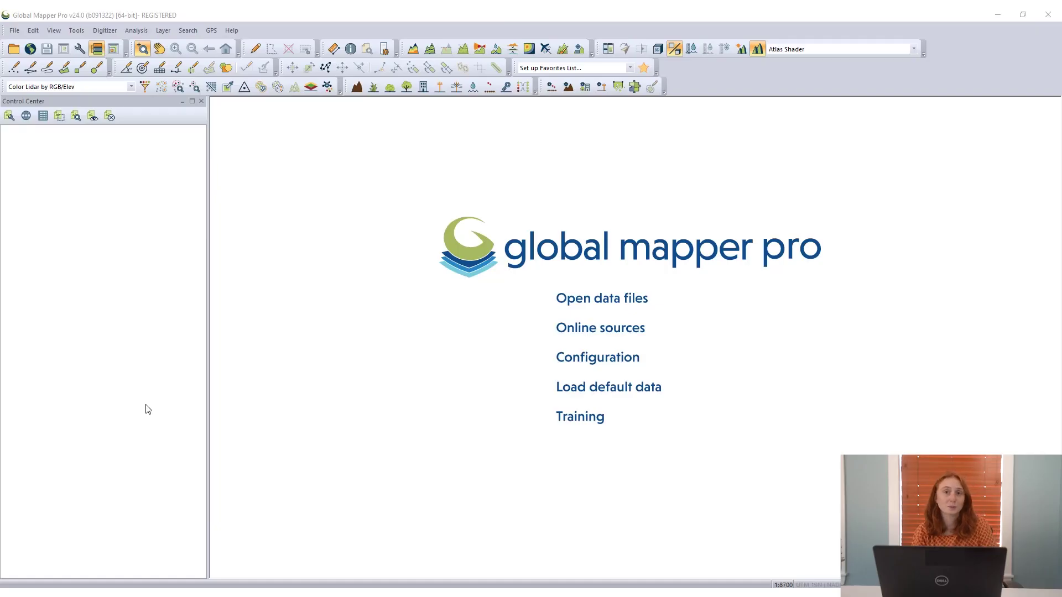
Step: Open the Script Builder from the File menu and move its window to the lower left
left_click(13, 30)
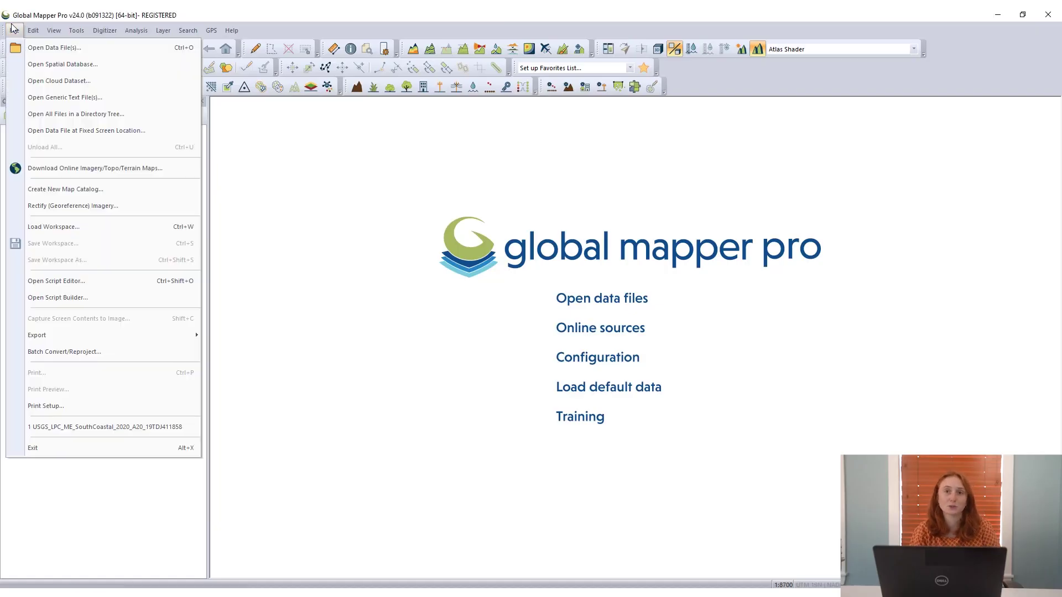
left_click(99, 297)
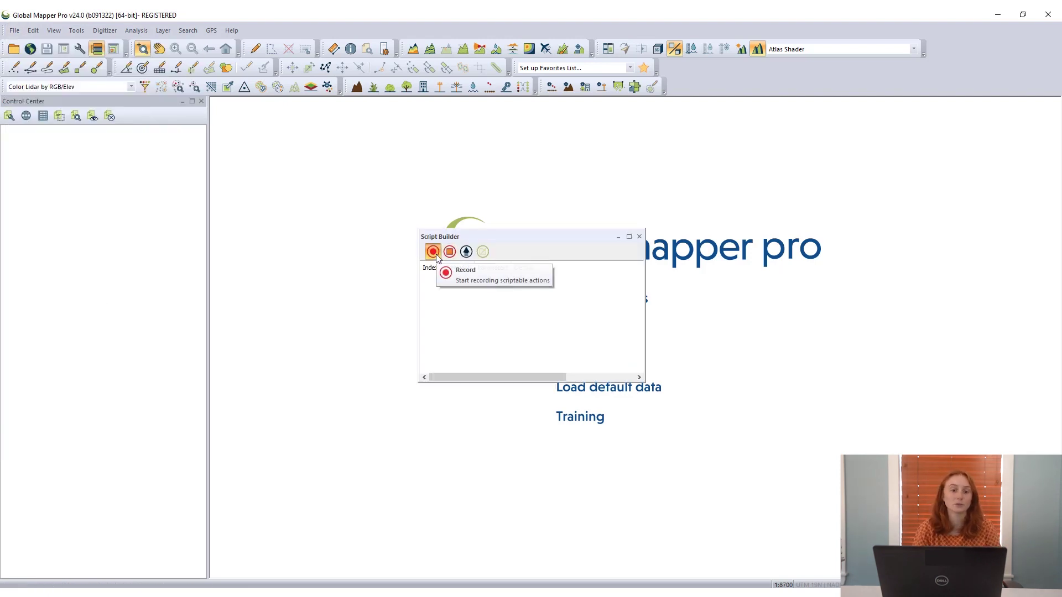
left_click_drag(518, 239, 236, 331)
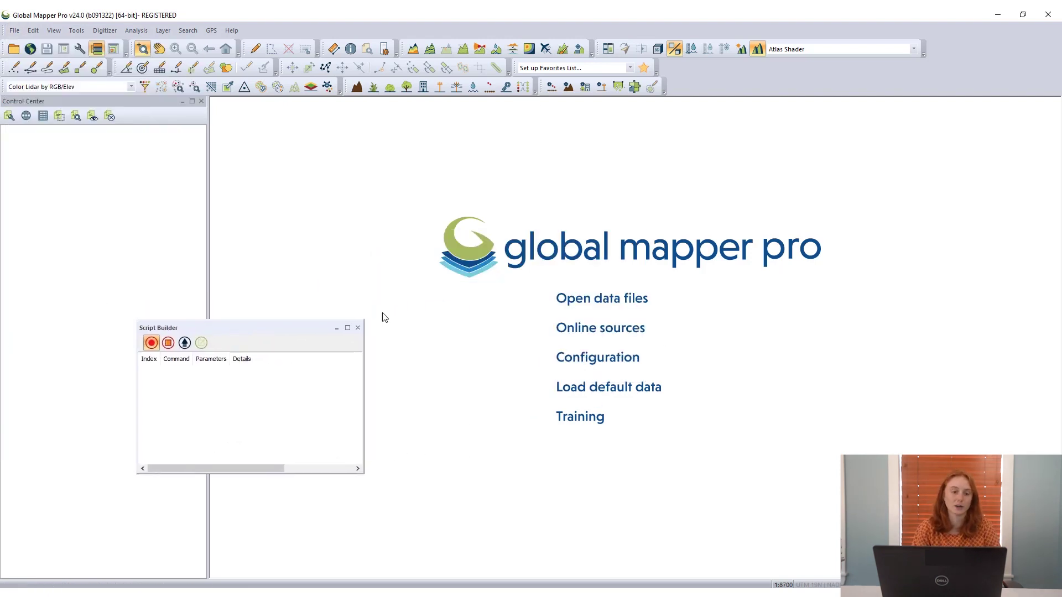
Step: Load the USGS_LPC_ME_SouthCoastal LAZ lidar file, accepting the default Lidar Load Options
left_click(13, 48)
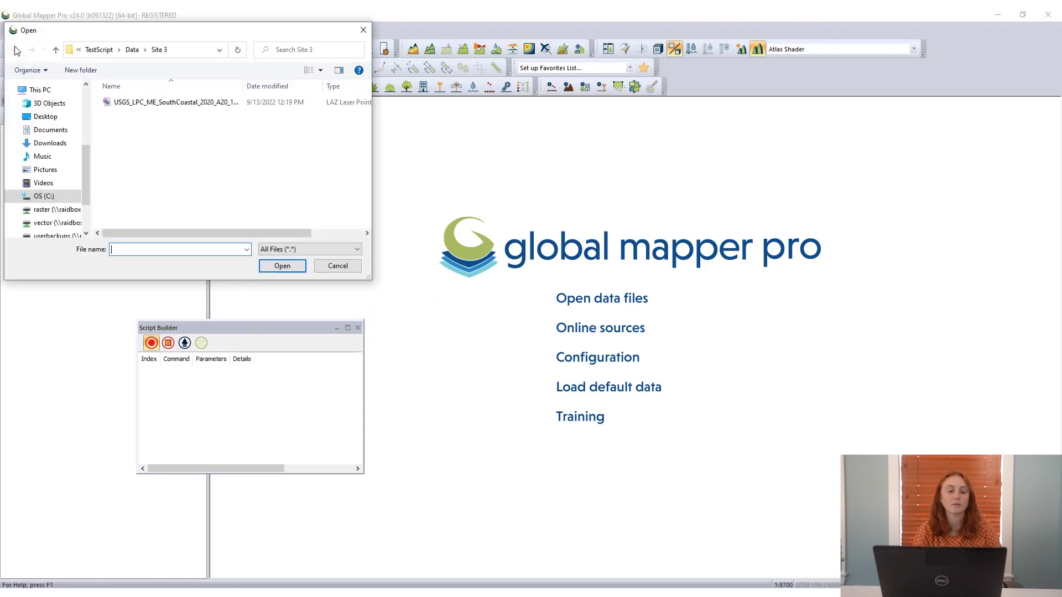
left_click(143, 106)
left_click(282, 267)
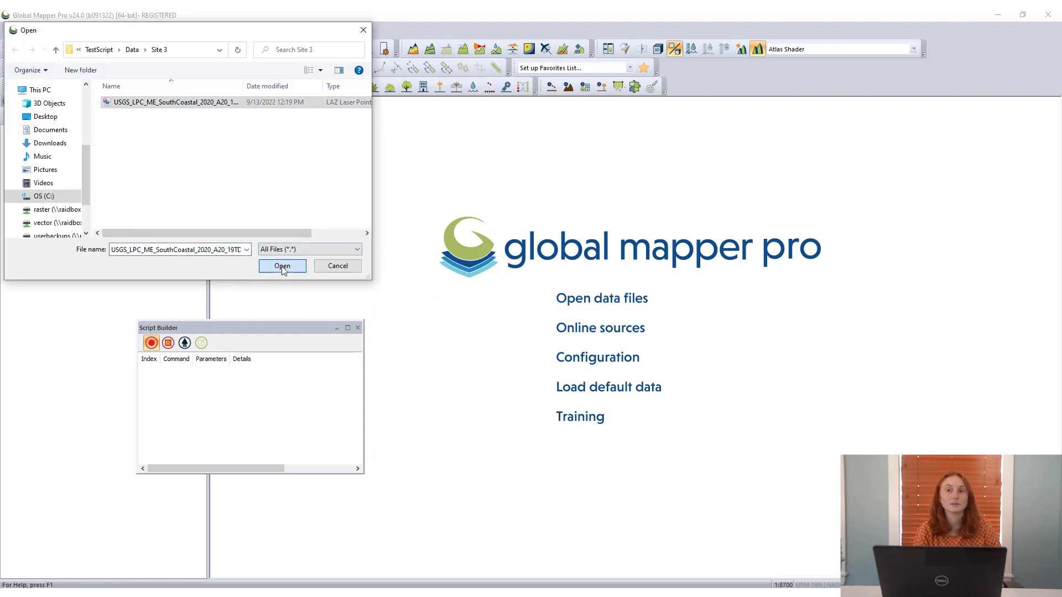
left_click(507, 469)
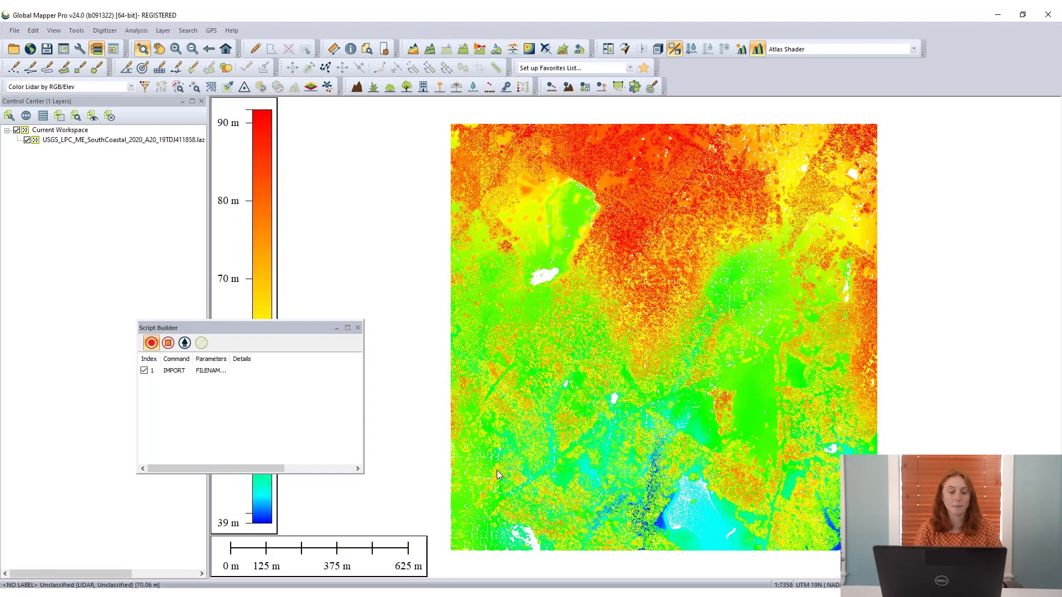
Step: Enlarge the Script Builder, widen its Parameters column, and color the lidar by classification
left_click_drag(363, 473, 417, 507)
left_click_drag(196, 358, 336, 357)
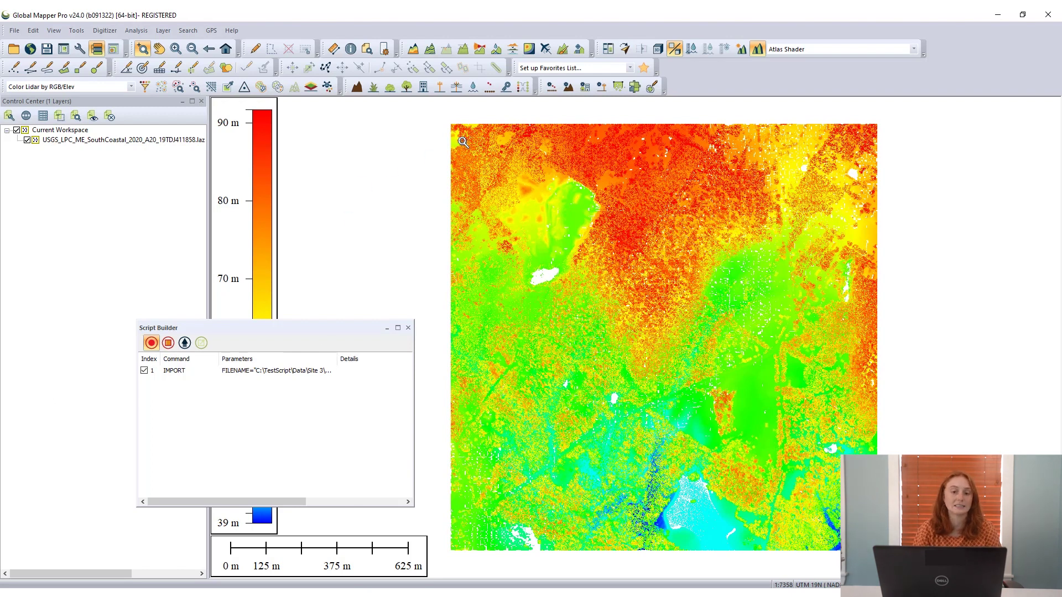
left_click(128, 87)
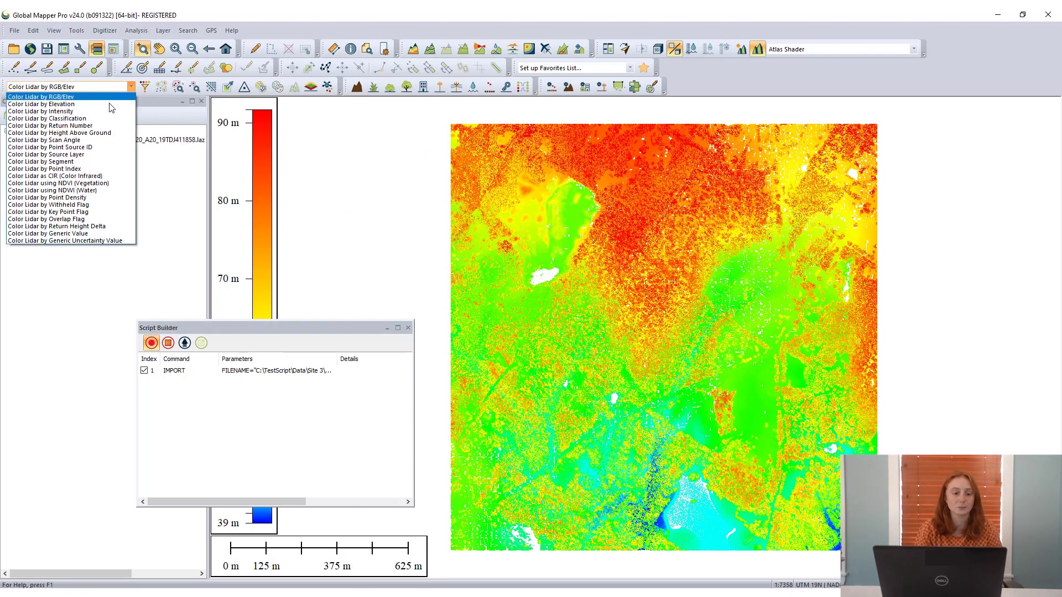
left_click(104, 119)
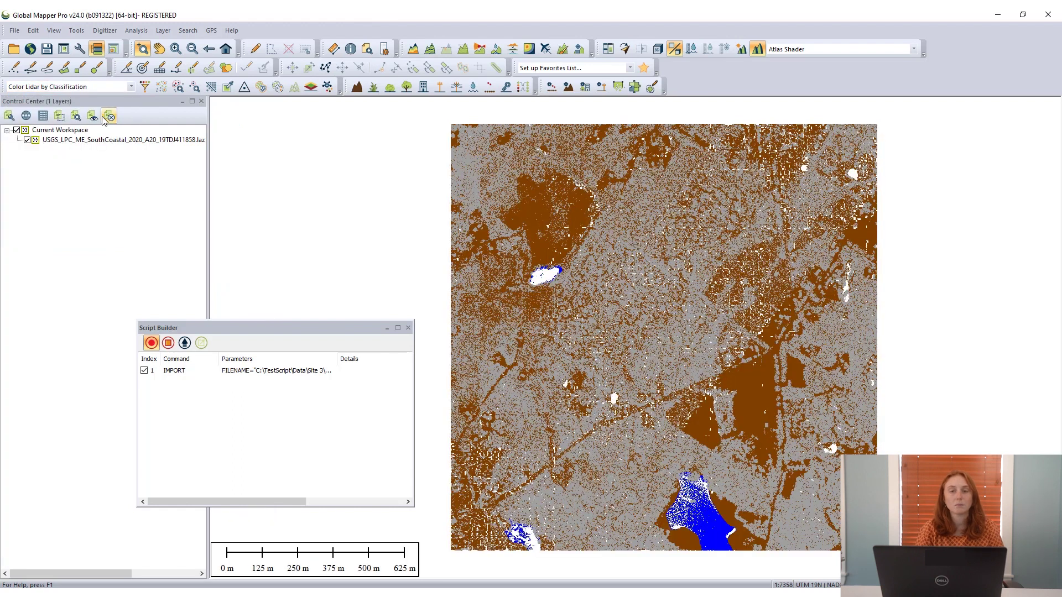
Step: Name the new elevation grid DTM and filter its source points to class 2 - Ground
left_click(411, 50)
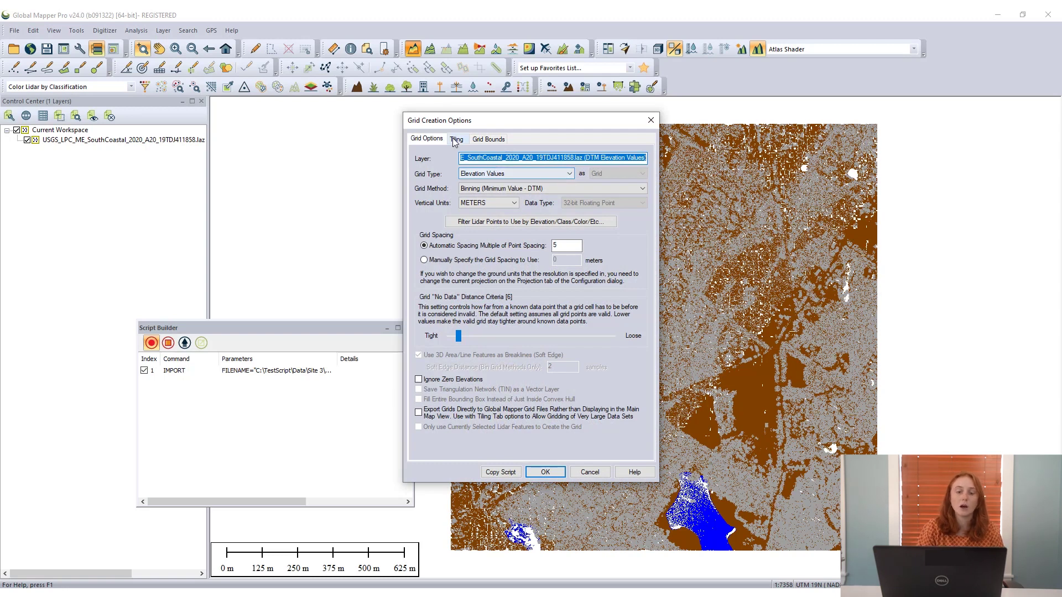
key("BackSpace")
type("DTM")
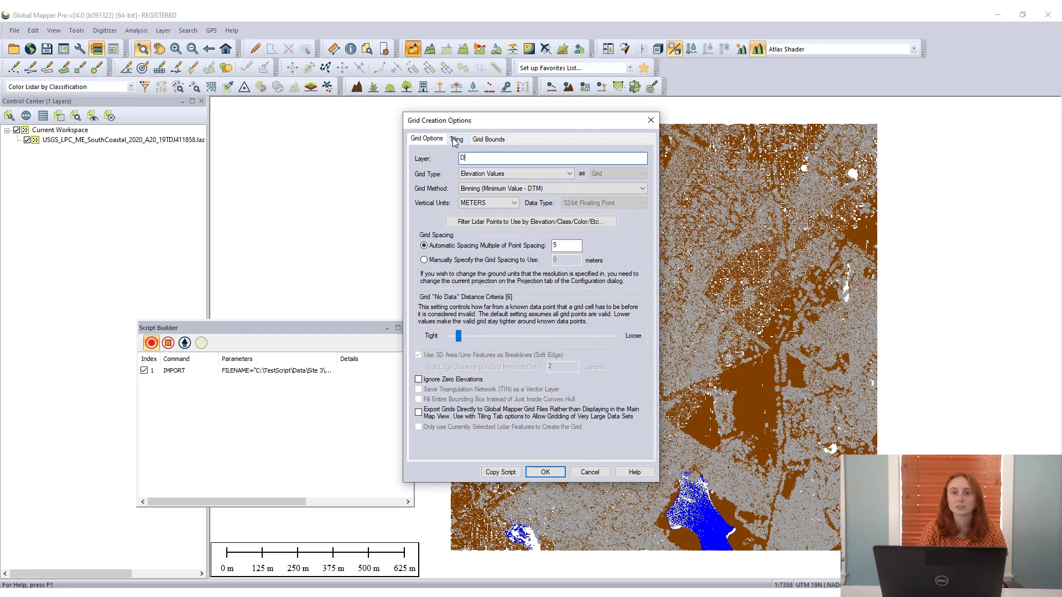
left_click(551, 222)
left_click(562, 308)
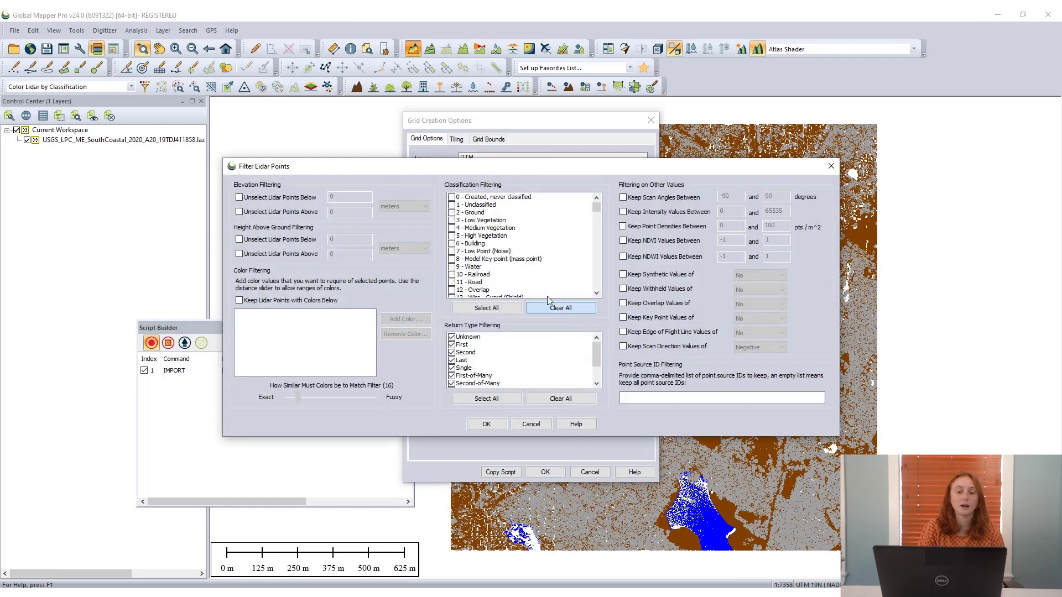
left_click(452, 213)
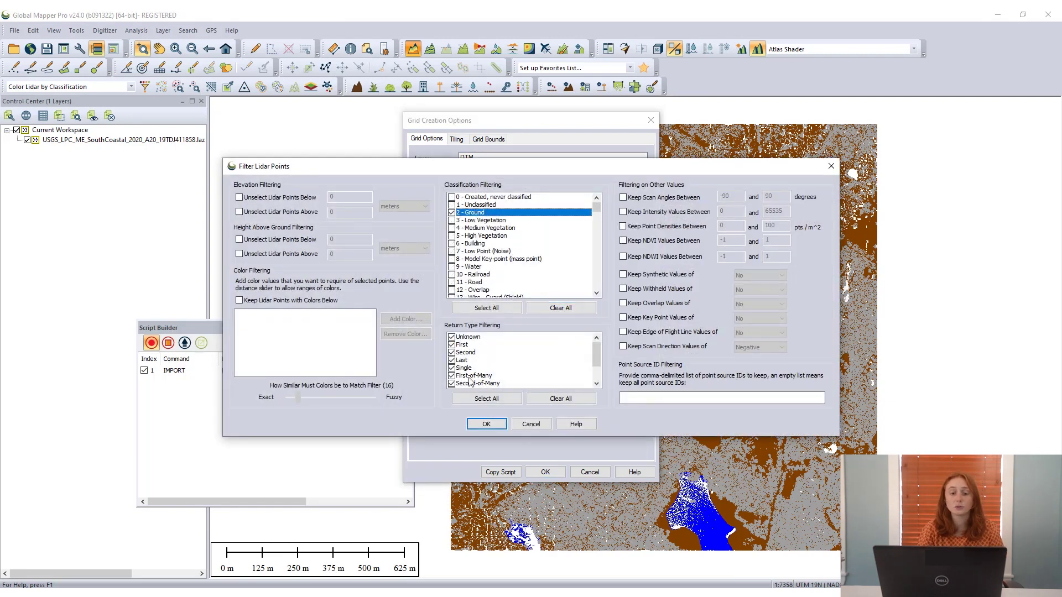
left_click(487, 424)
Step: Loosen the No Data distance, set manual grid spacing of 1 m, and build the grid
left_click_drag(460, 339, 529, 342)
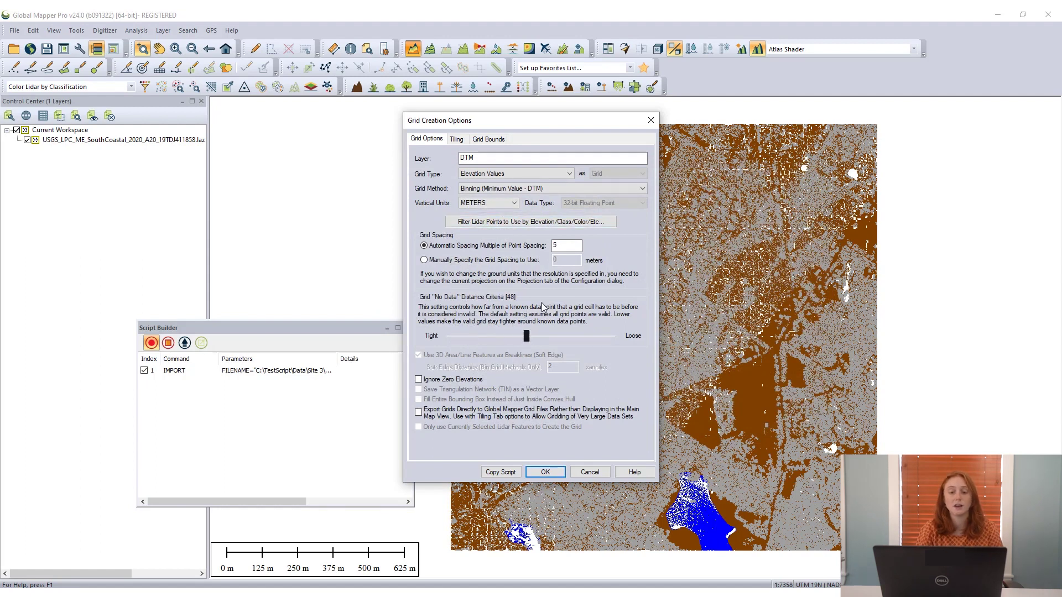
left_click(535, 261)
left_click(558, 261)
left_click_drag(558, 261, 543, 261)
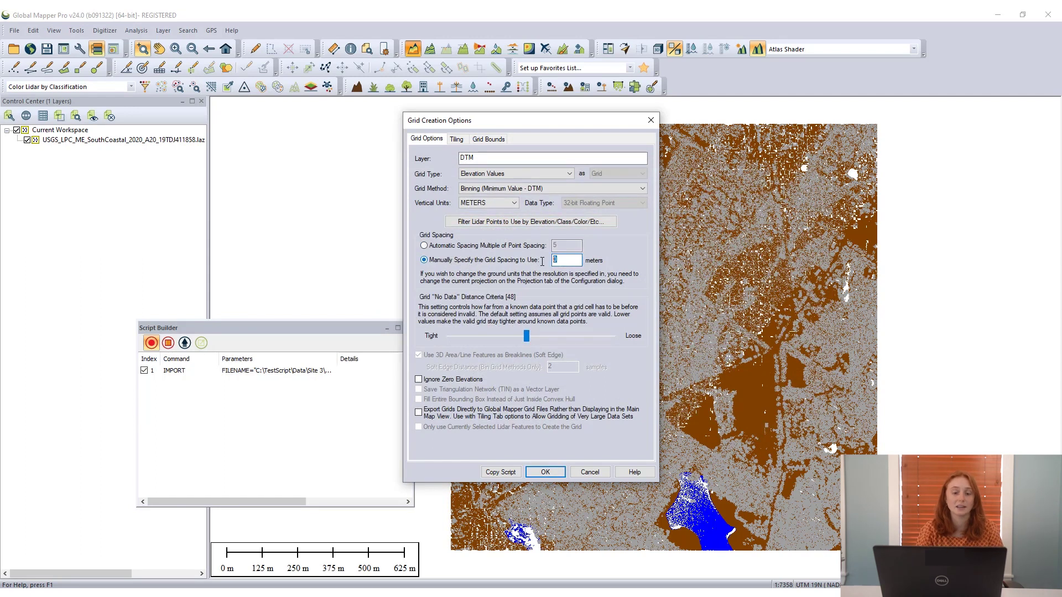
type("1")
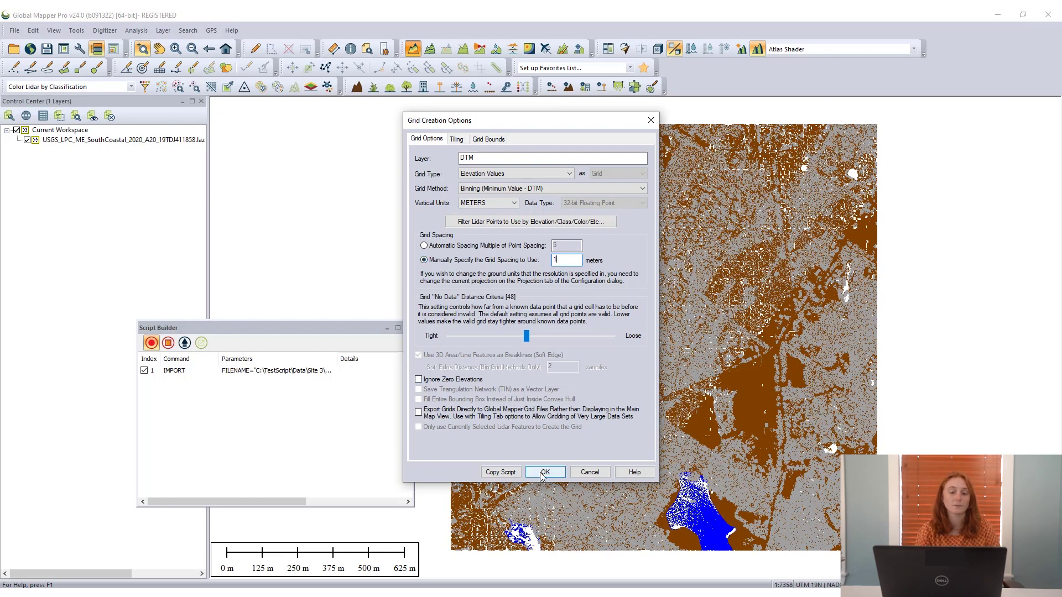
left_click(544, 473)
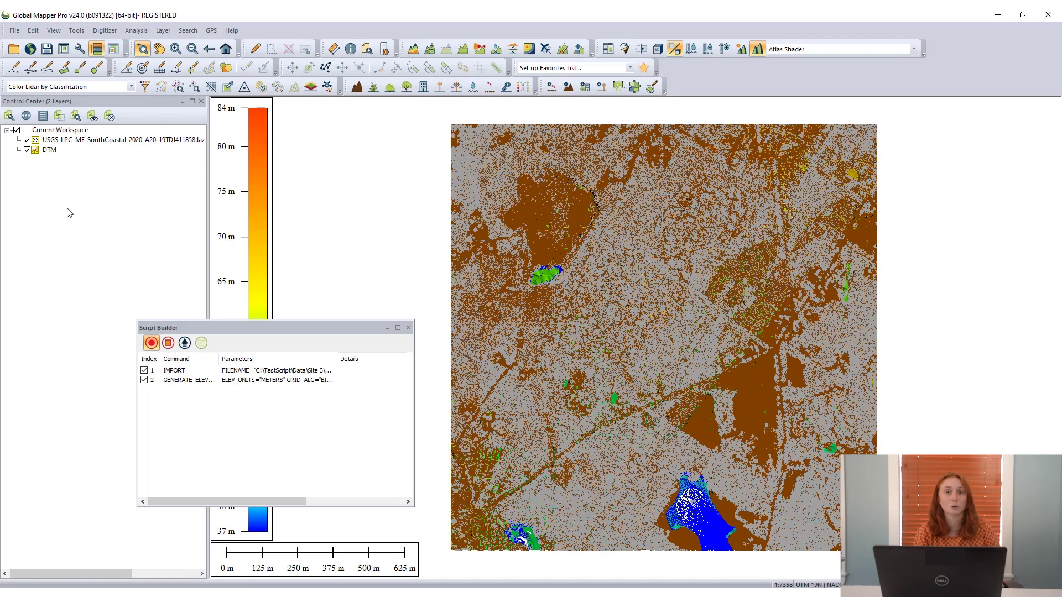
Step: Generate '2 meter contours' at a 2 m interval, discarding closed loops under 15 m, then hide the DTM
left_click(27, 140)
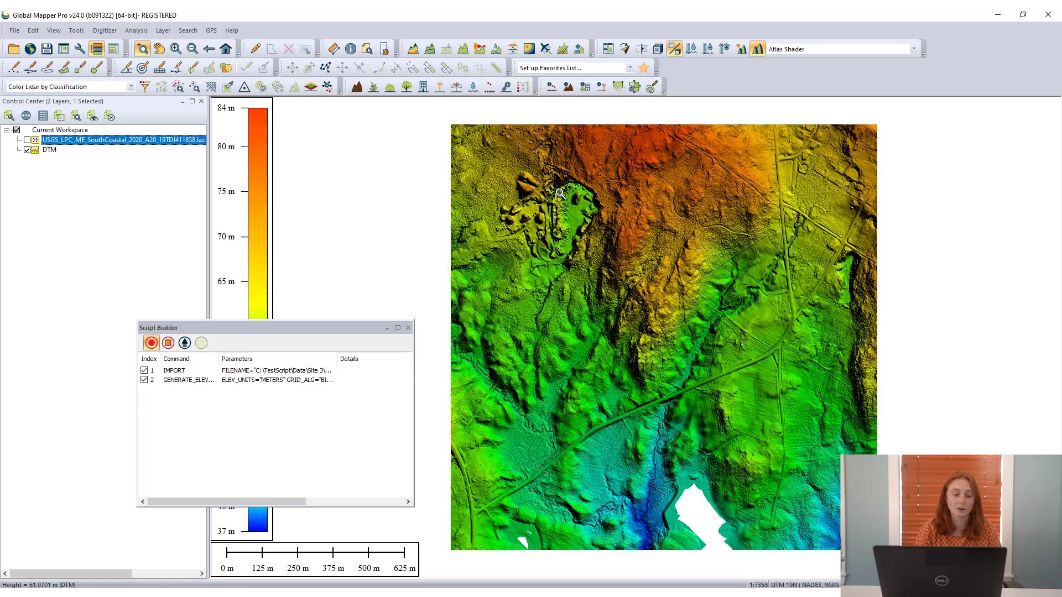
scroll(560, 193, "up", 3)
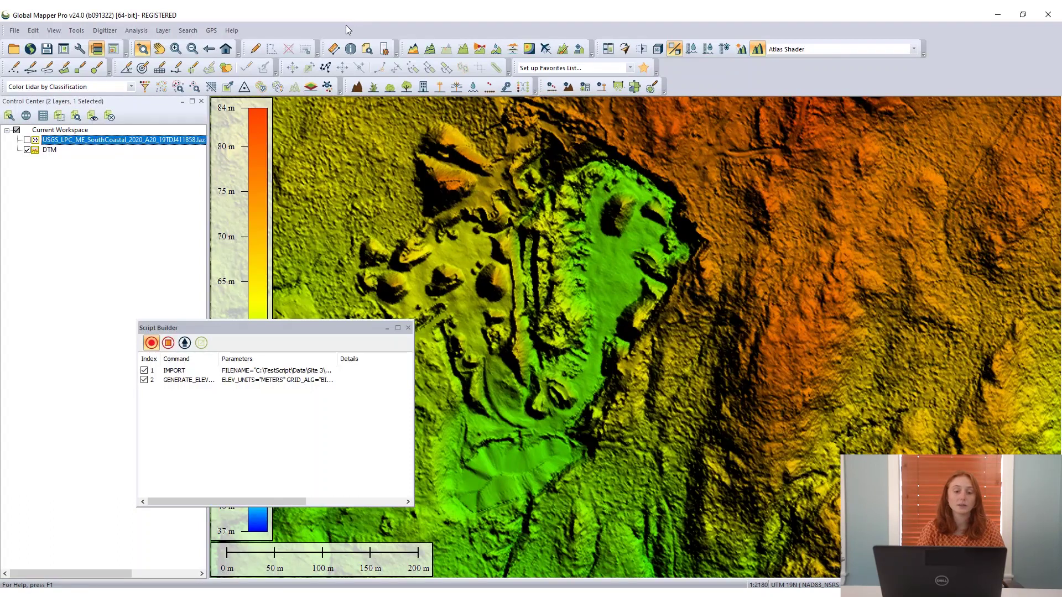
left_click(430, 49)
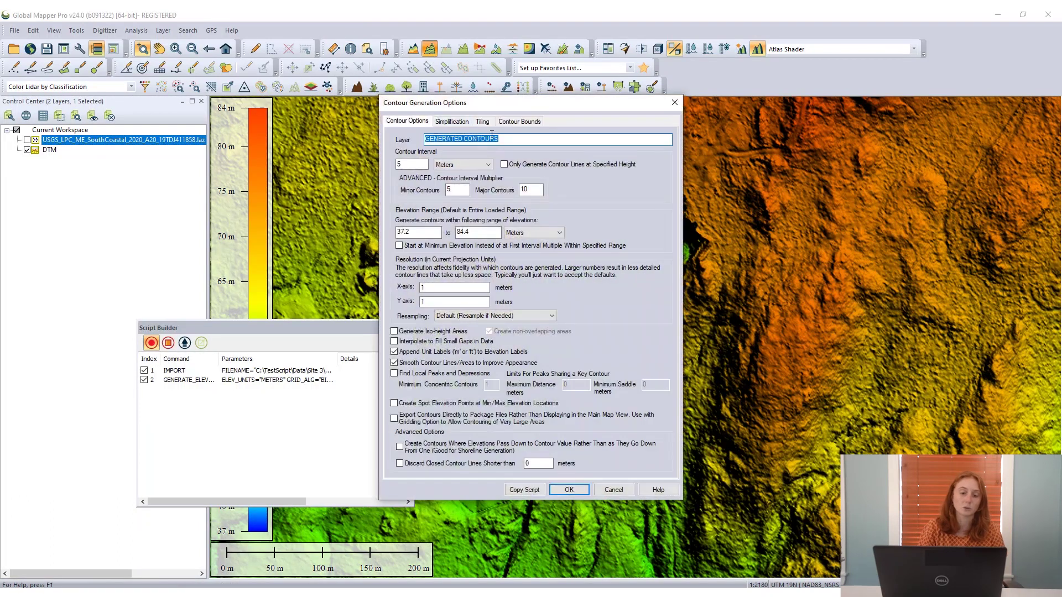
type("2 meter contours")
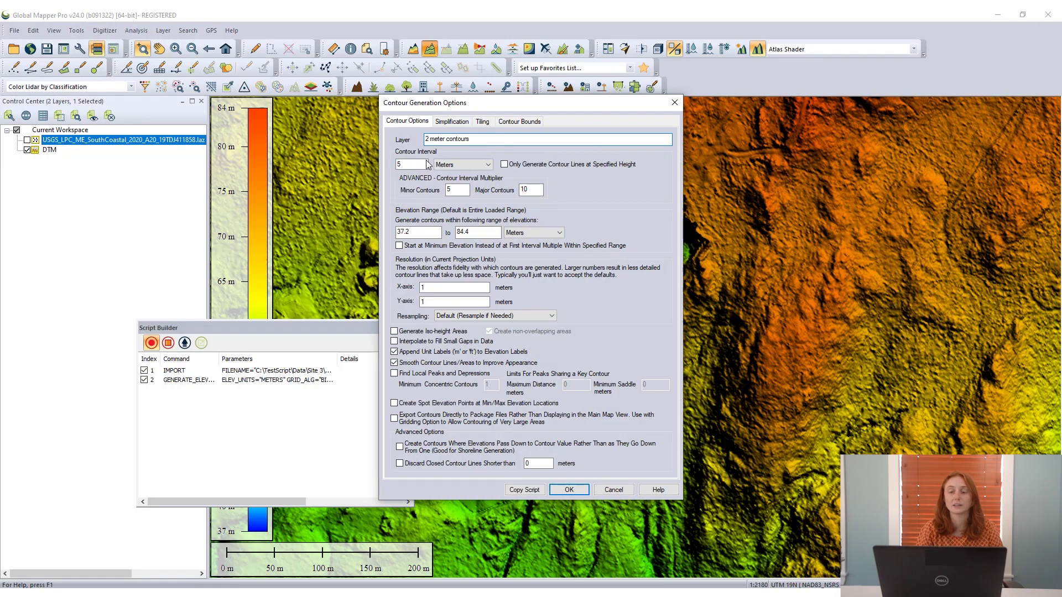
left_click(413, 163)
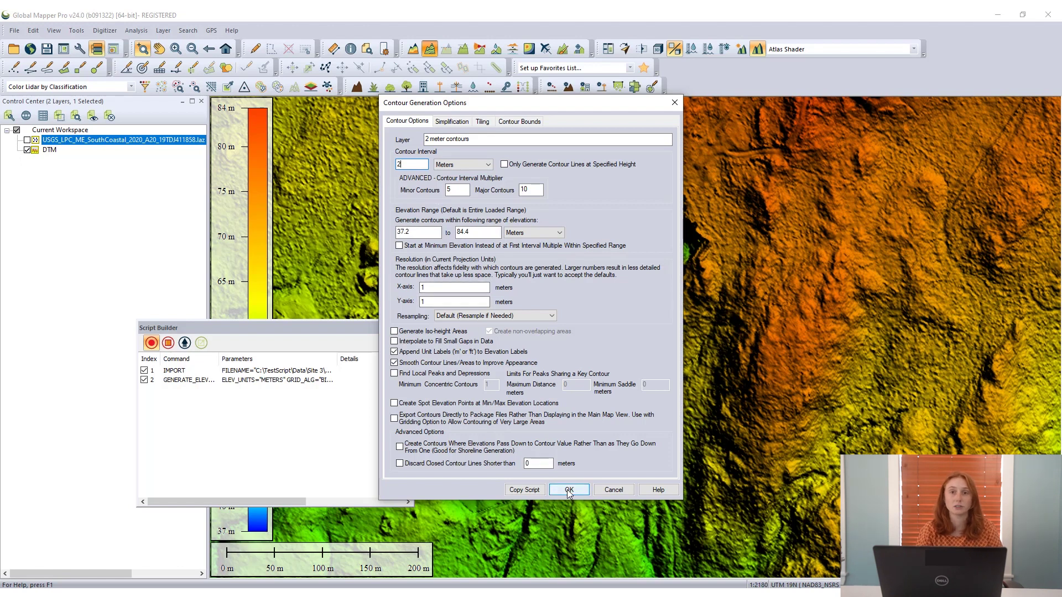
left_click(507, 465)
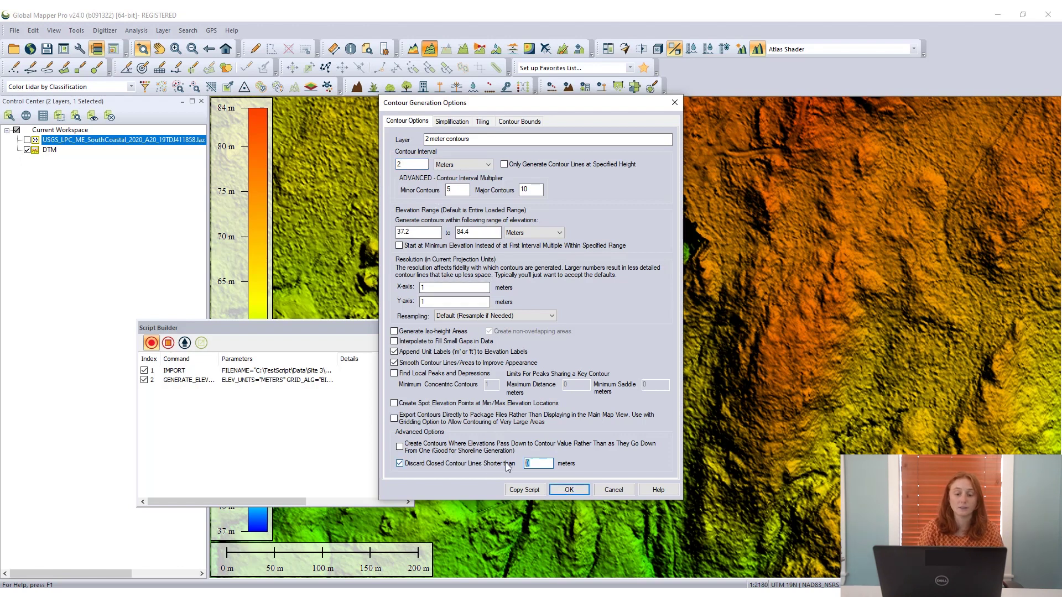
left_click(567, 490)
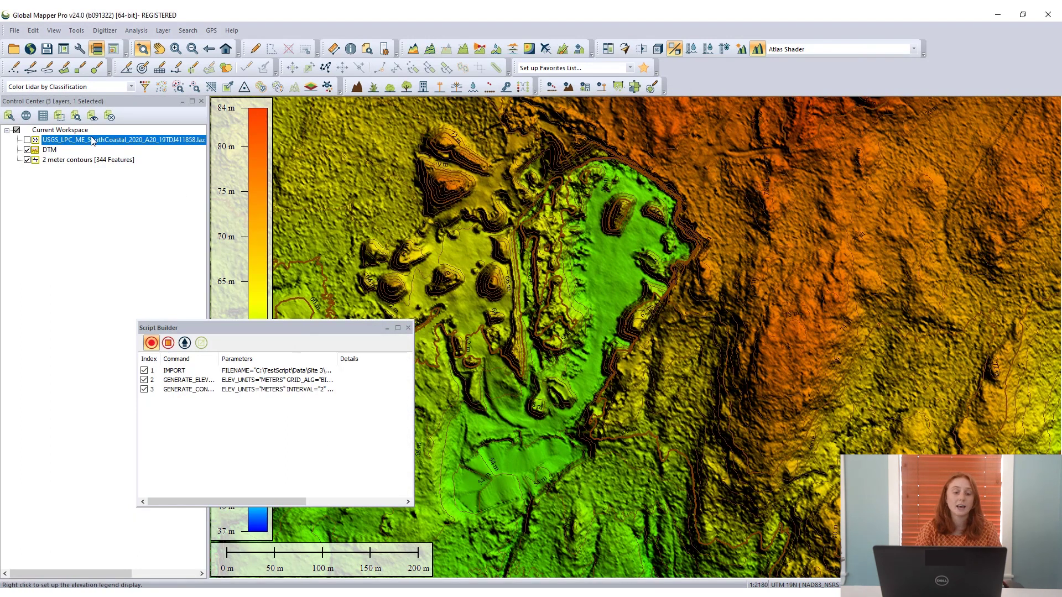
left_click(27, 150)
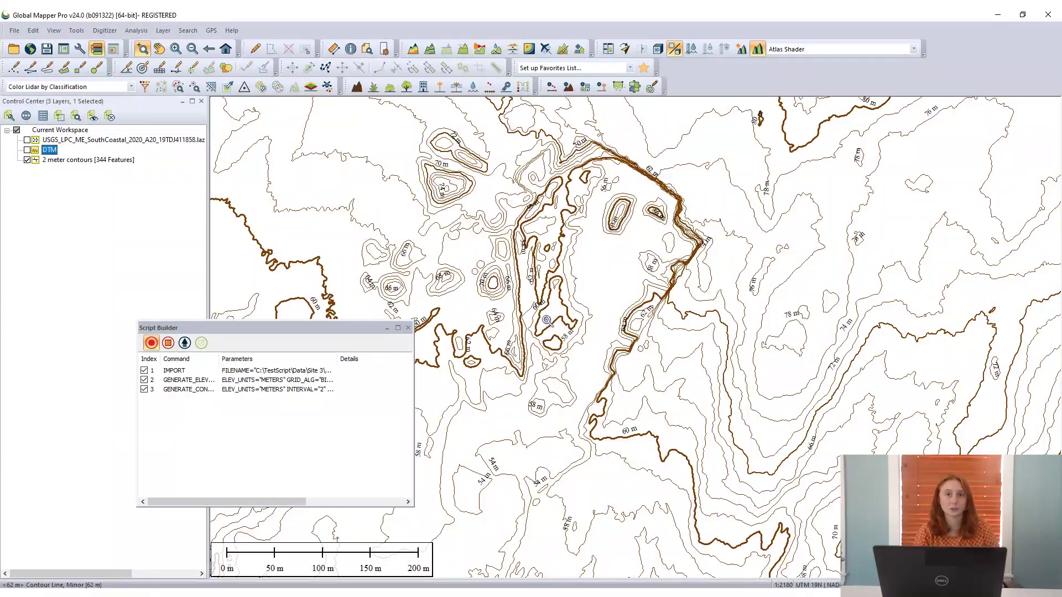
Step: Start exporting the 2 meter contours layer in Shapefile format
left_click(86, 161)
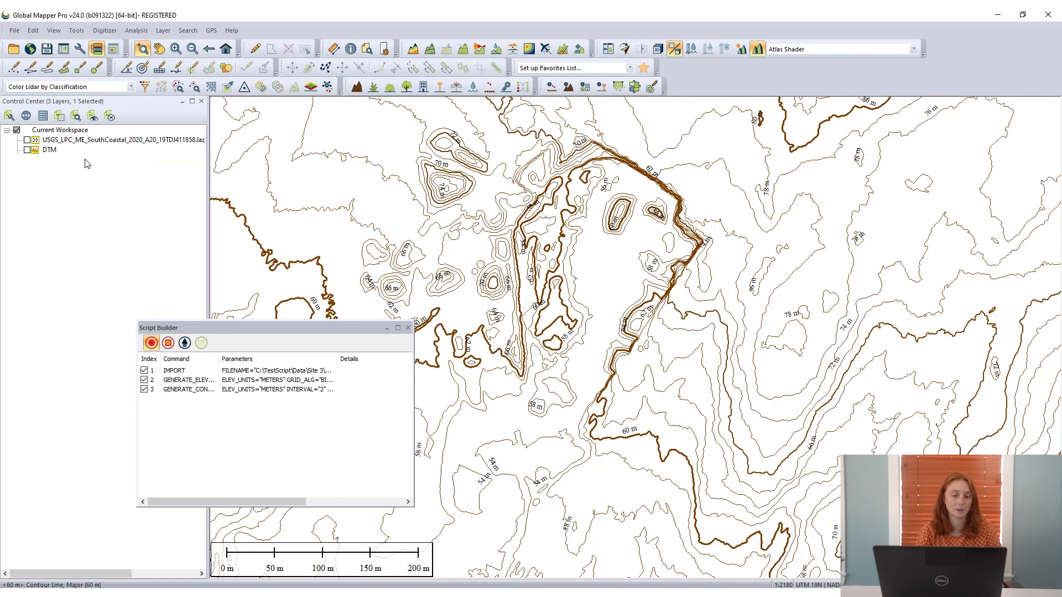
right_click(87, 161)
mouse_move(248, 460)
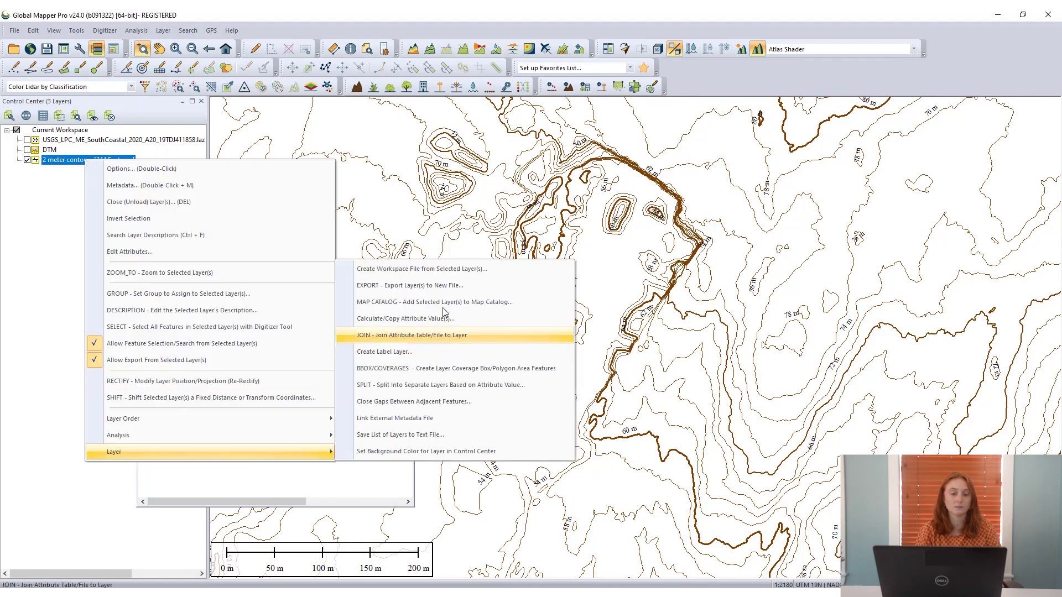
left_click(442, 286)
left_click(495, 319)
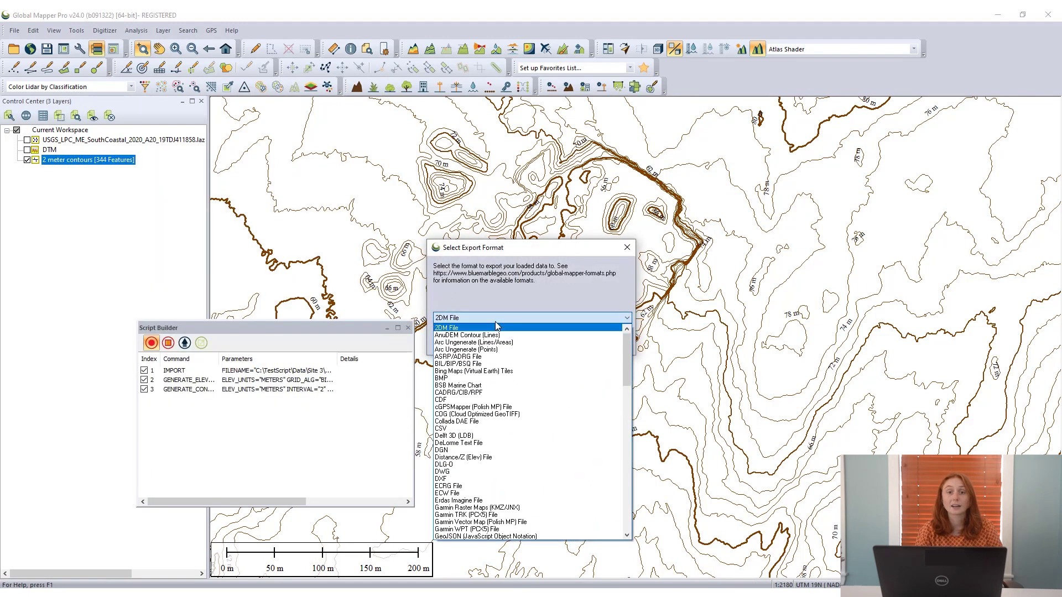
scroll(501, 409, "down", 15)
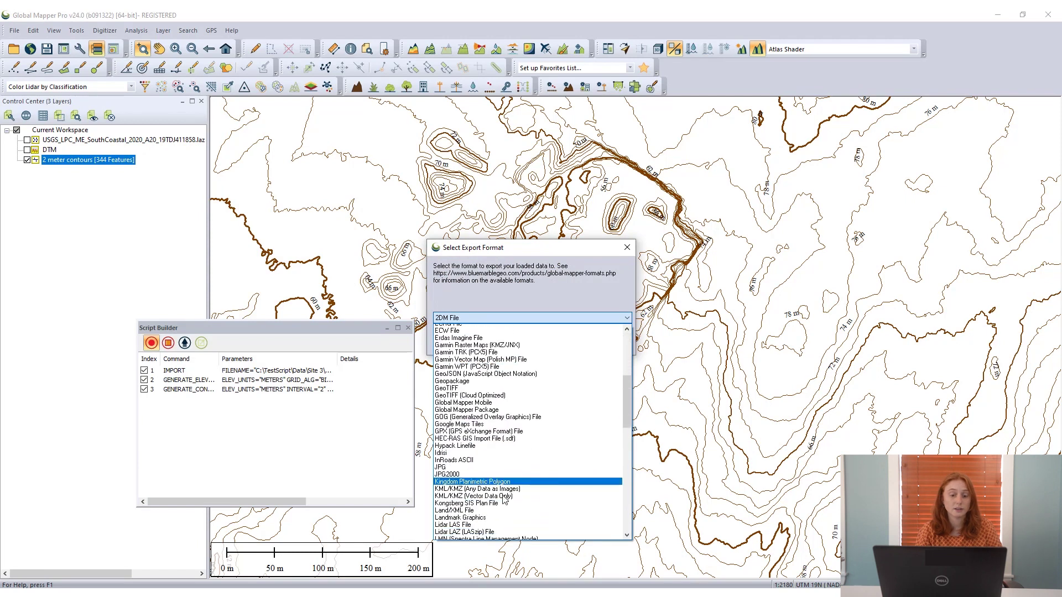
scroll(505, 515, "down", 5)
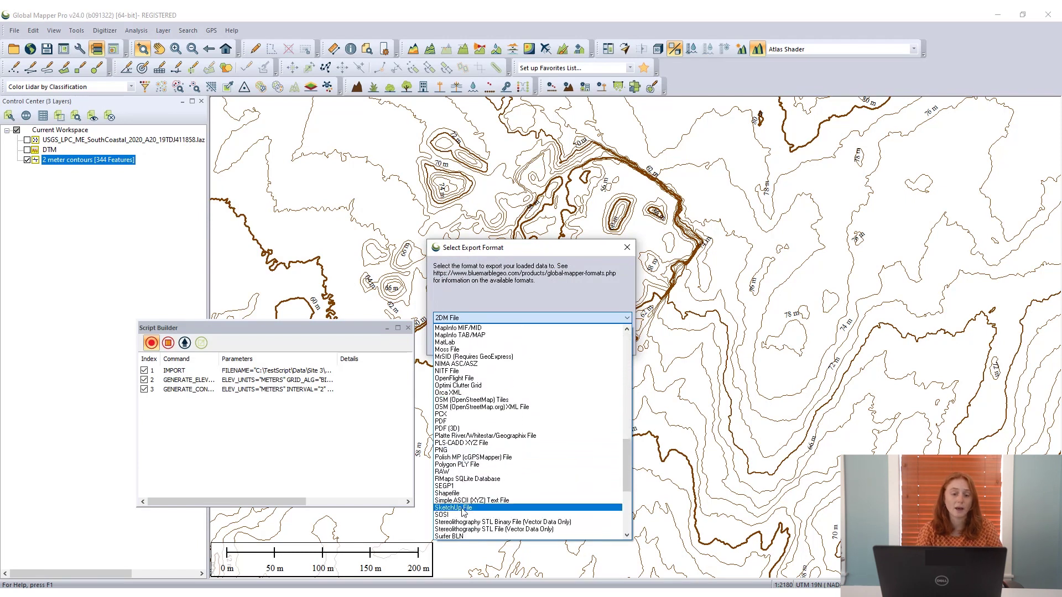
left_click(457, 494)
left_click(495, 352)
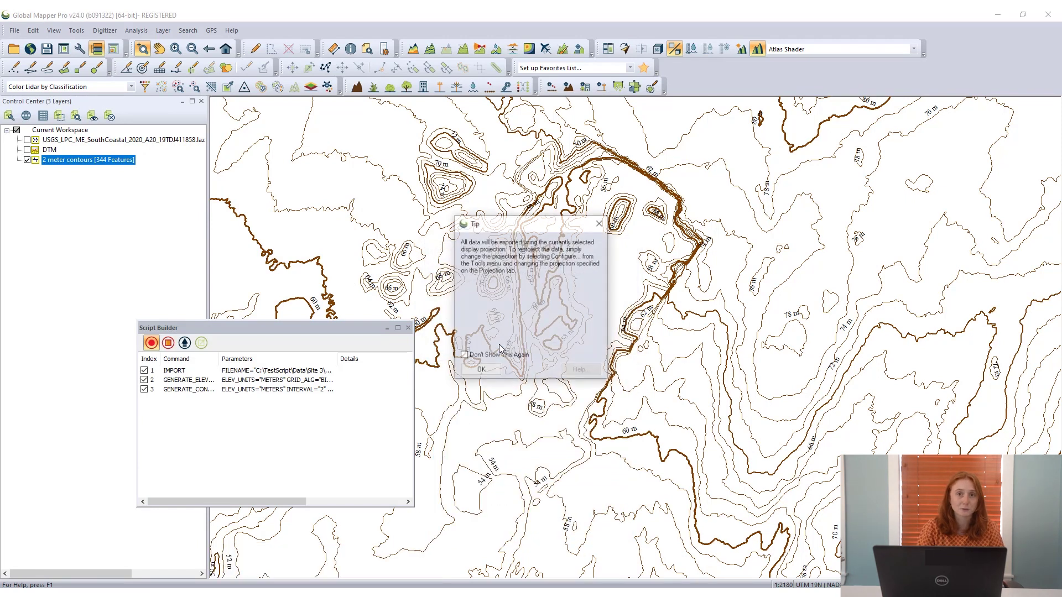
Step: Export the contour lines to 2 meter contours.shp in the Site 3 folder
left_click(486, 371)
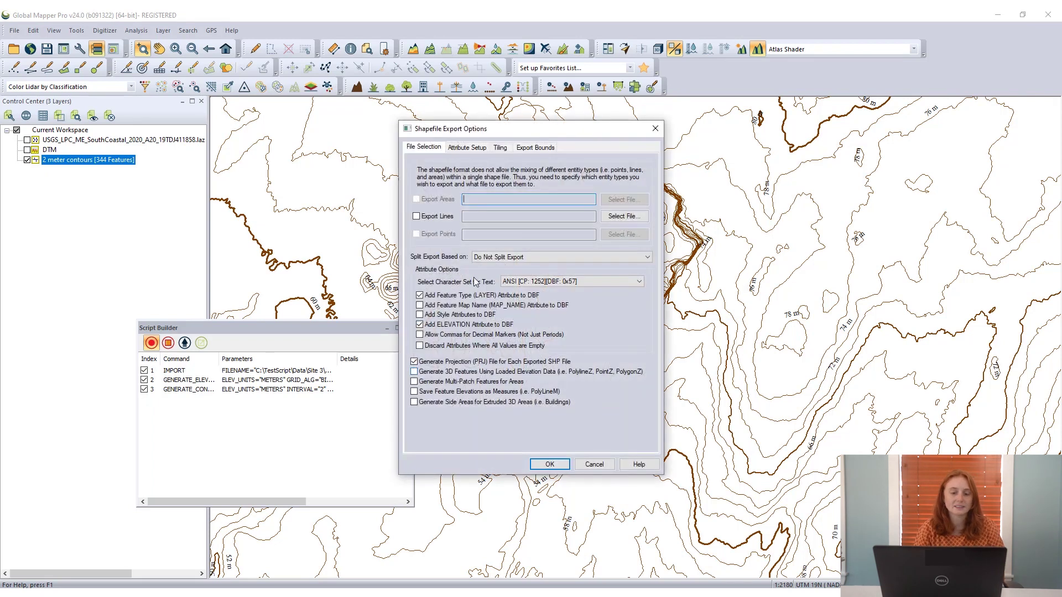
left_click(440, 218)
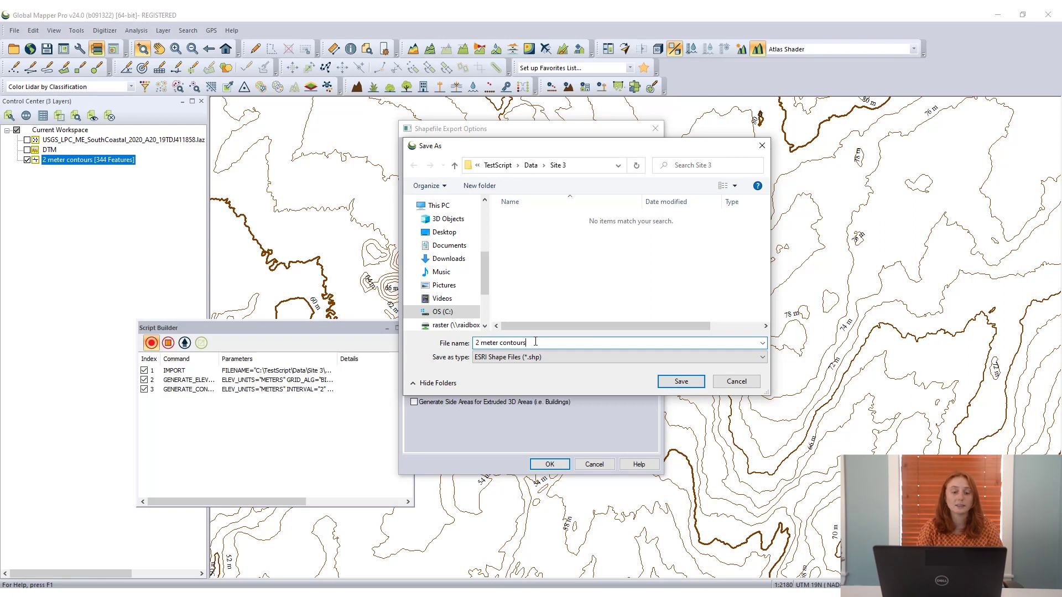
left_click(672, 381)
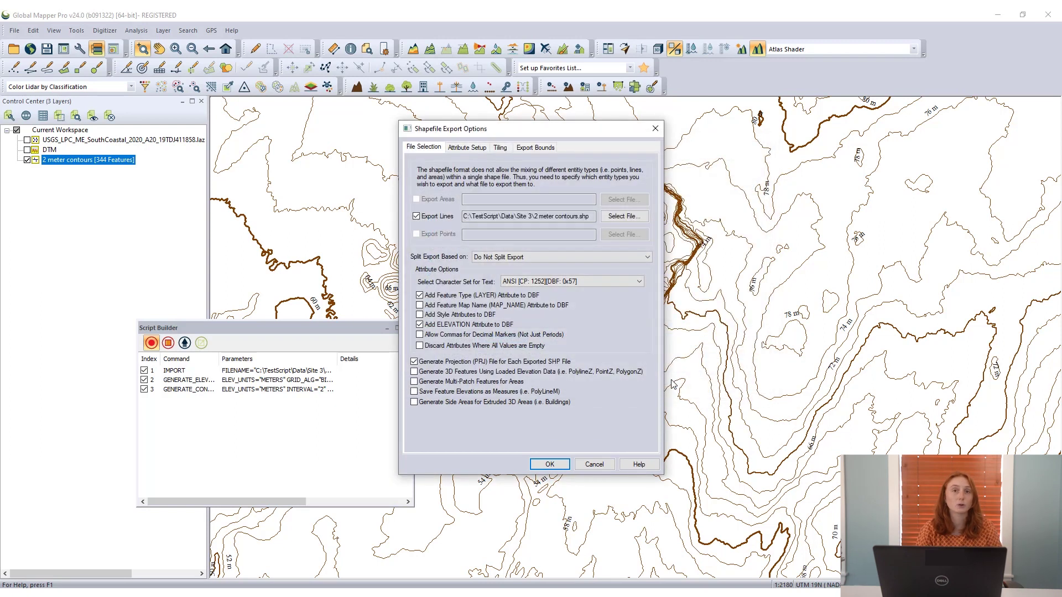
left_click(561, 463)
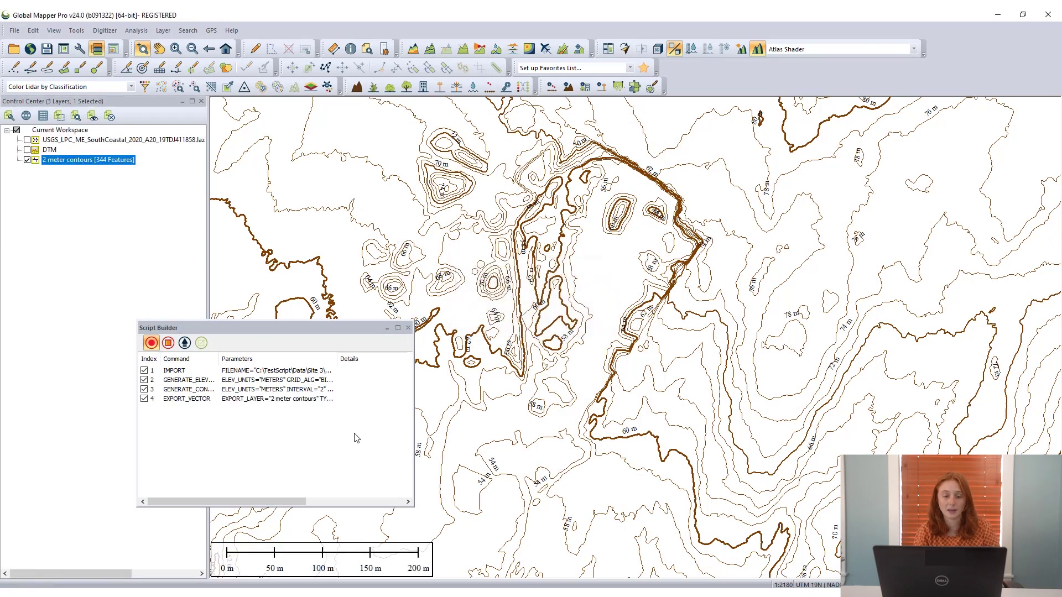
left_click(299, 399)
right_click(298, 397)
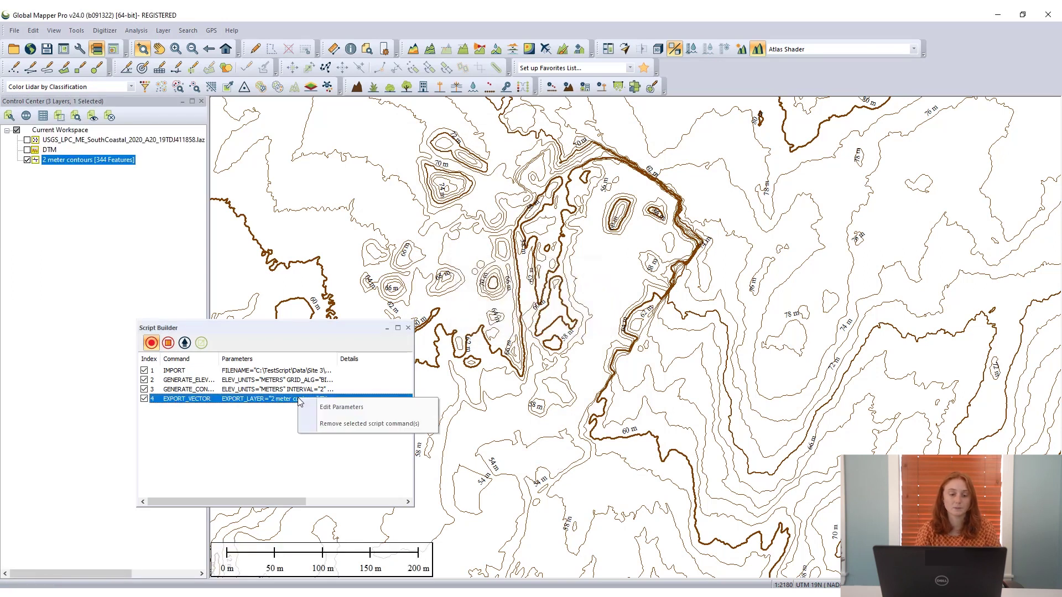
left_click(320, 404)
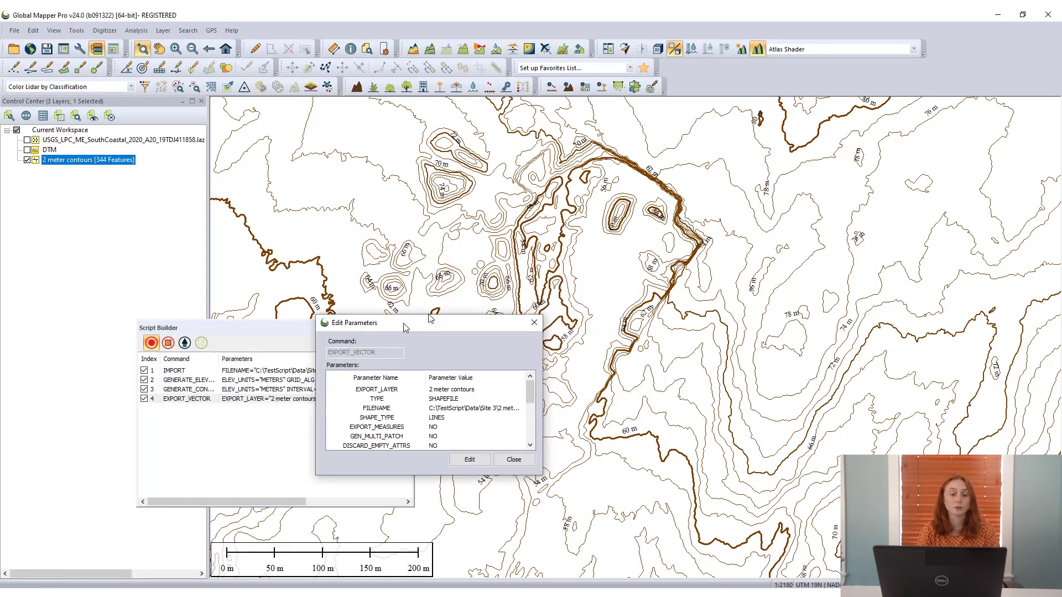
left_click_drag(445, 417, 444, 497)
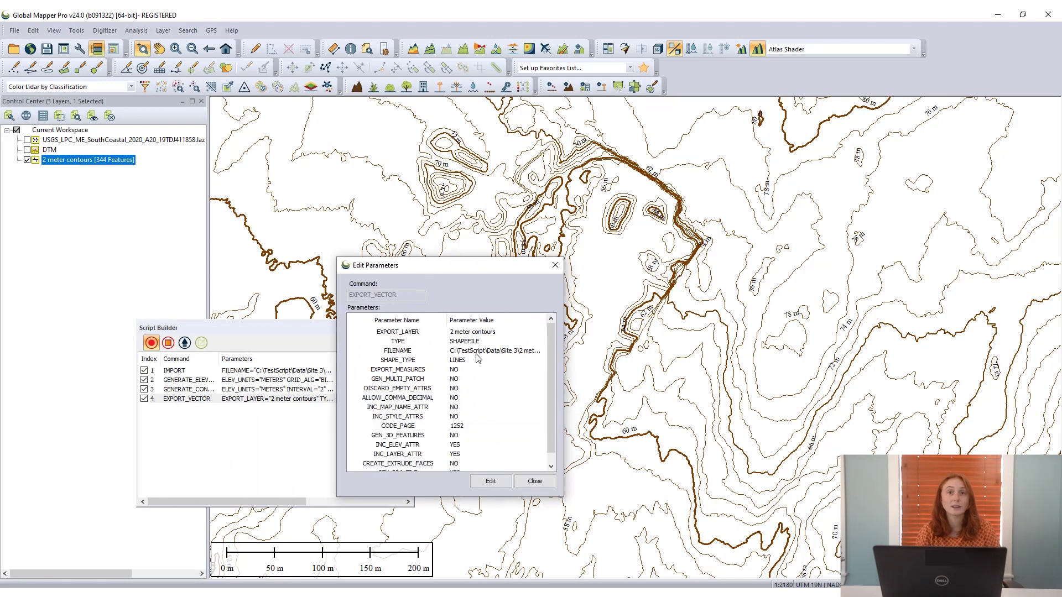
left_click(459, 343)
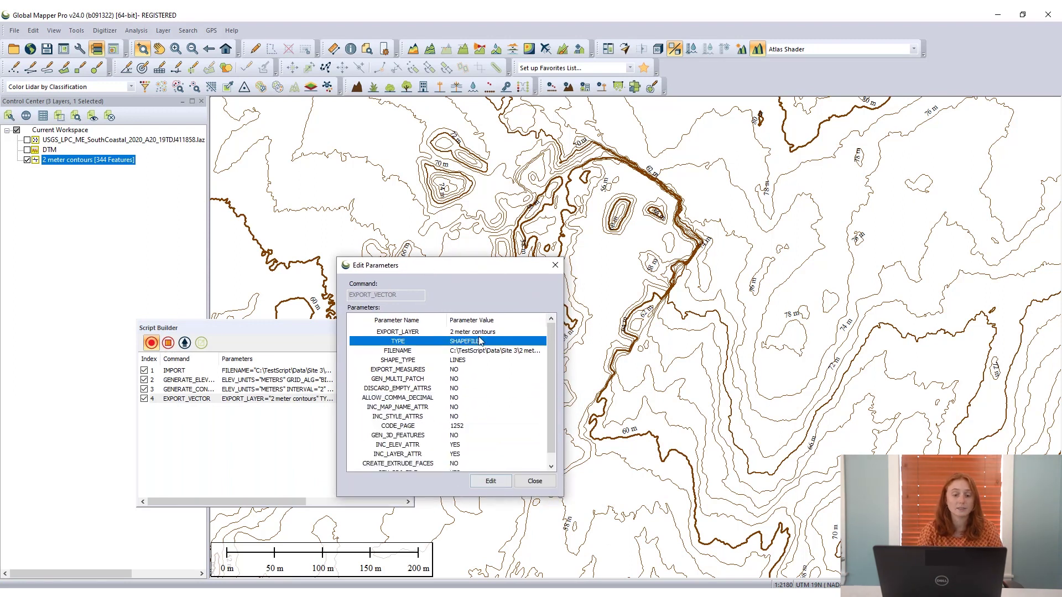
left_click(481, 353)
left_click(489, 482)
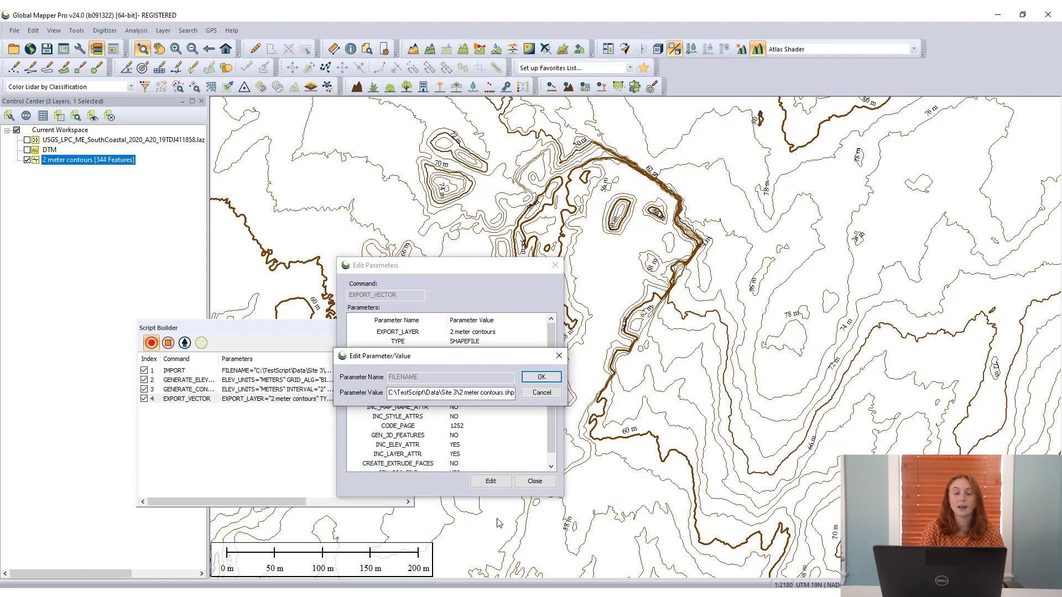
left_click(551, 394)
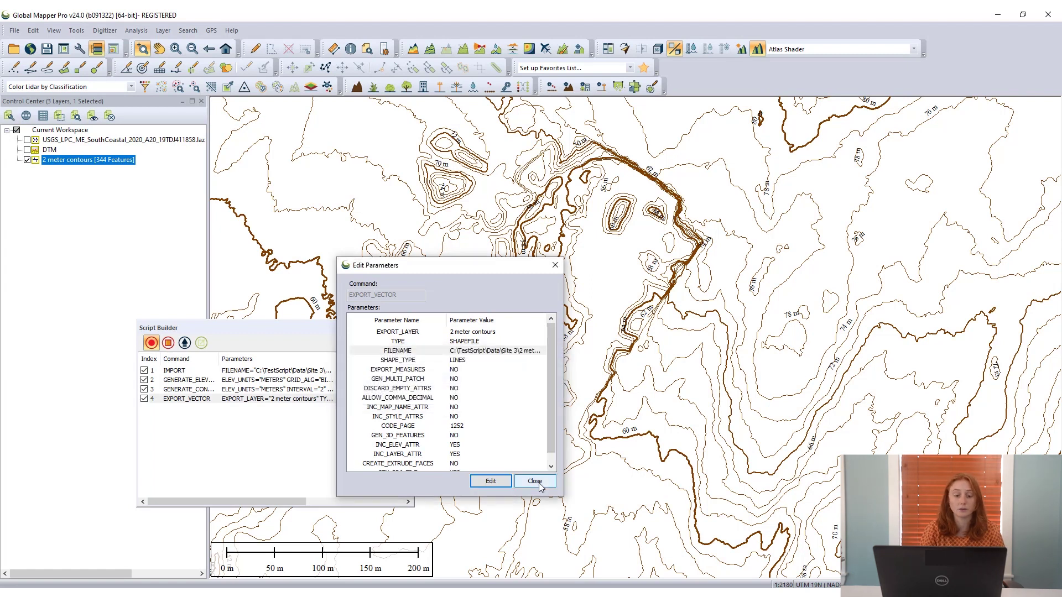
left_click(534, 482)
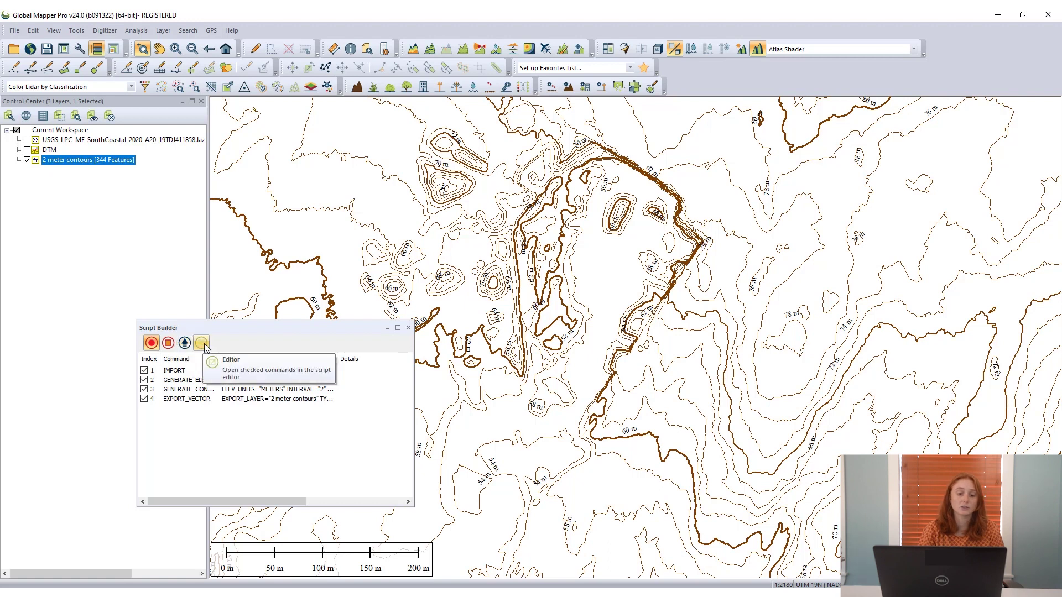
left_click(204, 344)
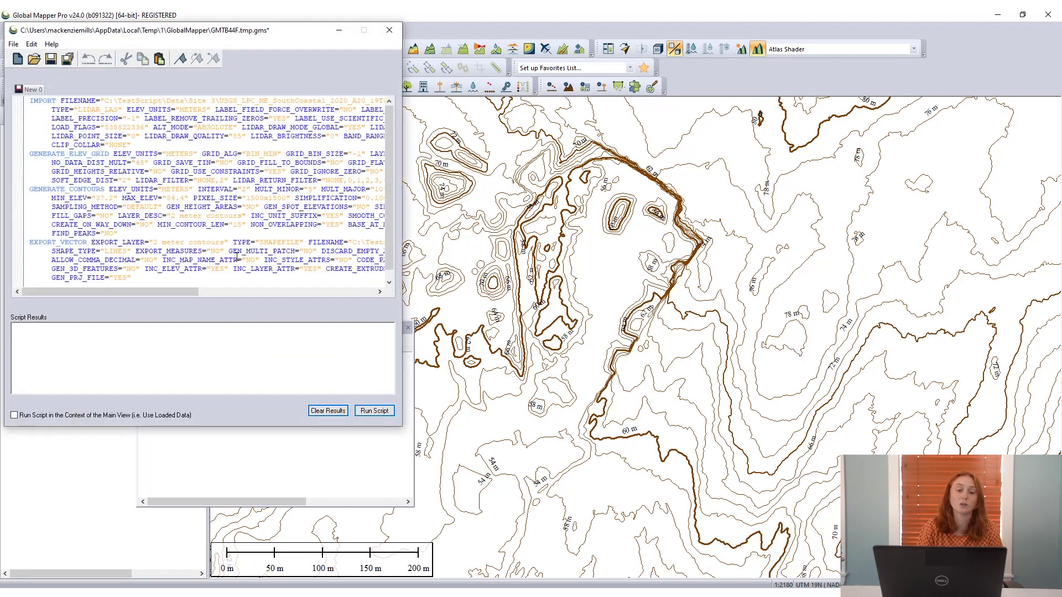
left_click_drag(402, 304, 571, 305)
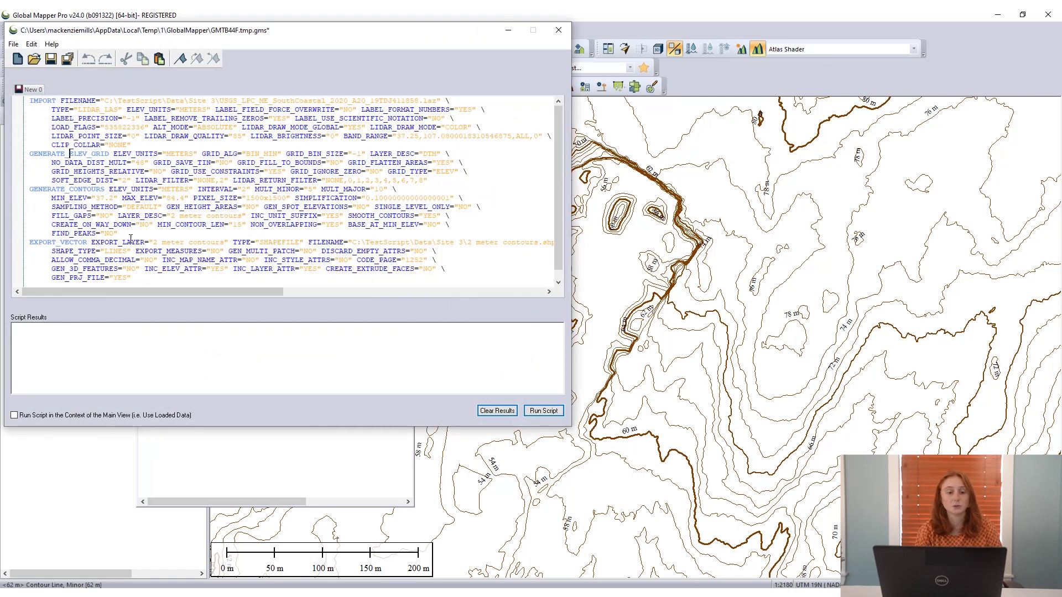
left_click(559, 30)
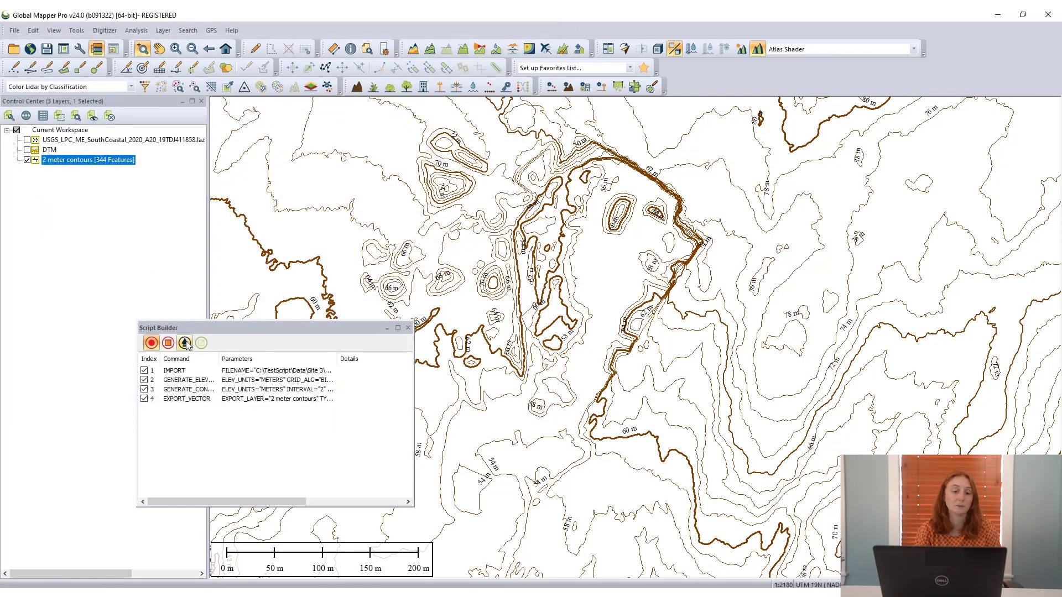
Step: Export the four checked commands to Site Contour Script.gms in the TestScript\Data folder
left_click(168, 343)
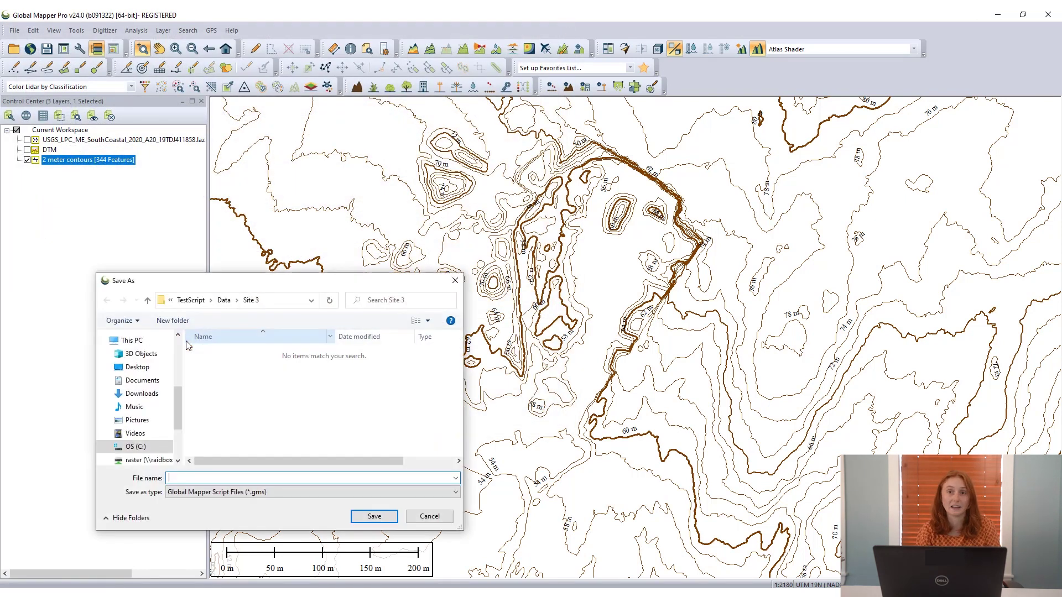
left_click(224, 300)
type("S")
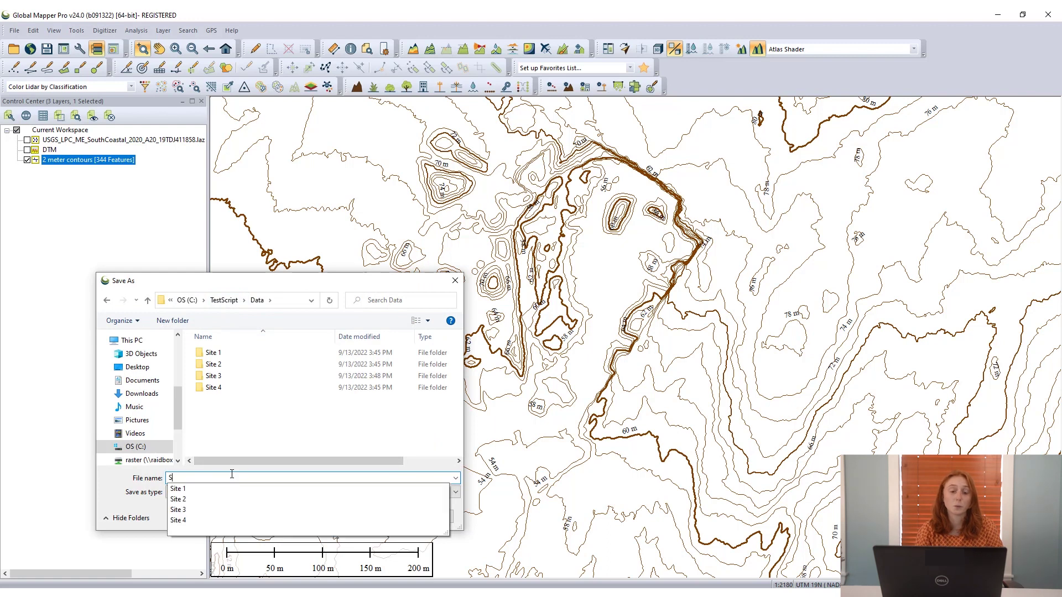
type("ite Contour Script")
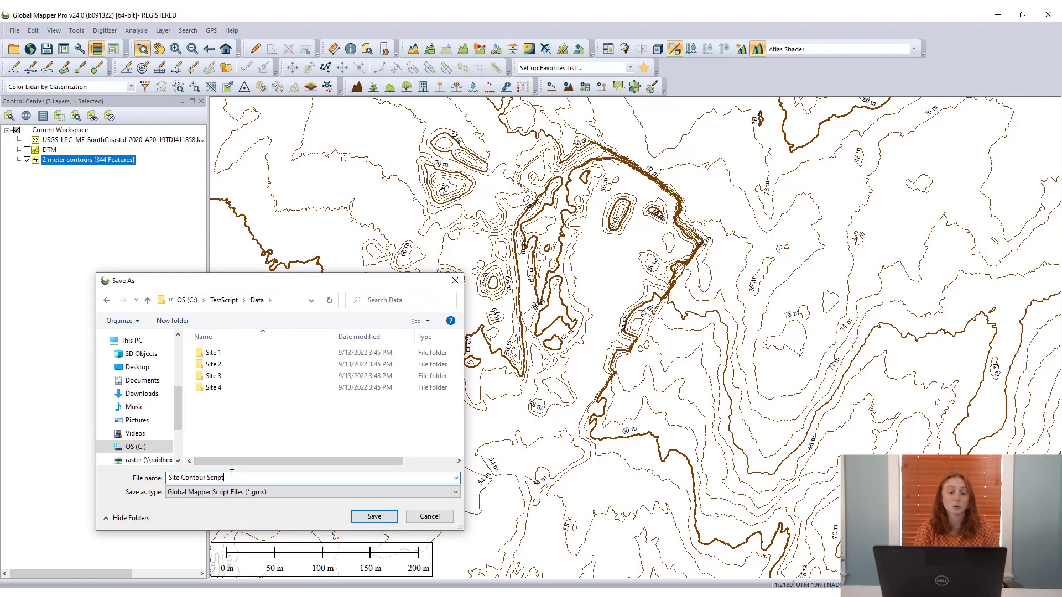
left_click(366, 518)
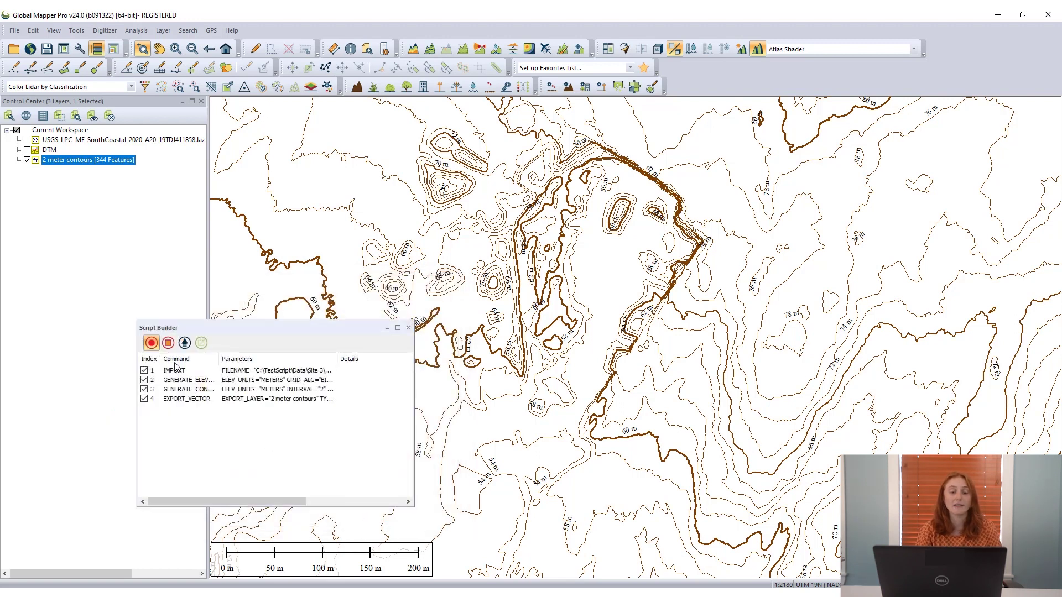
Step: Stop the Script Builder's recording
left_click(169, 344)
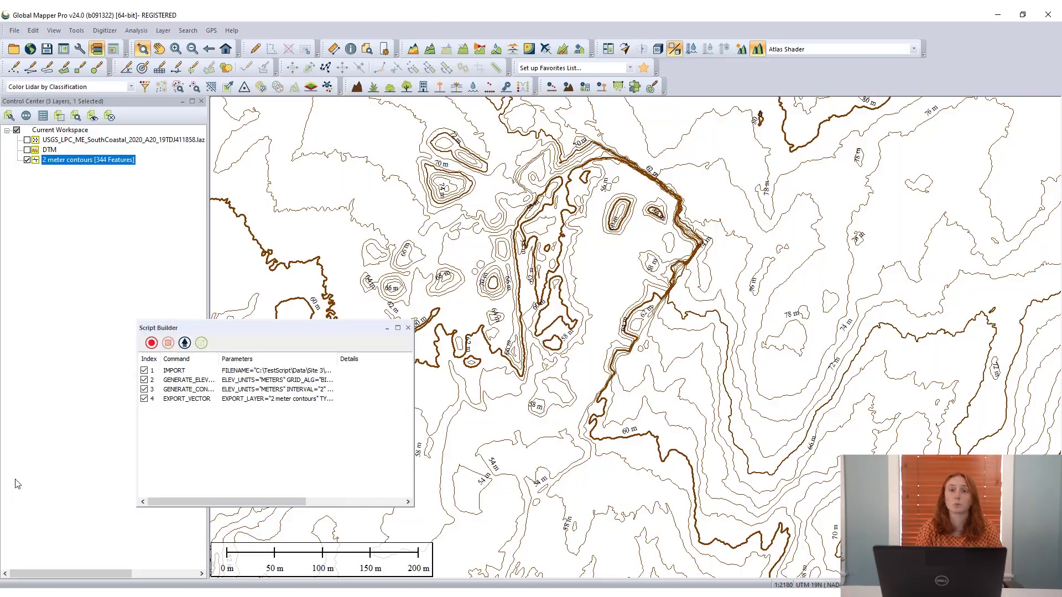